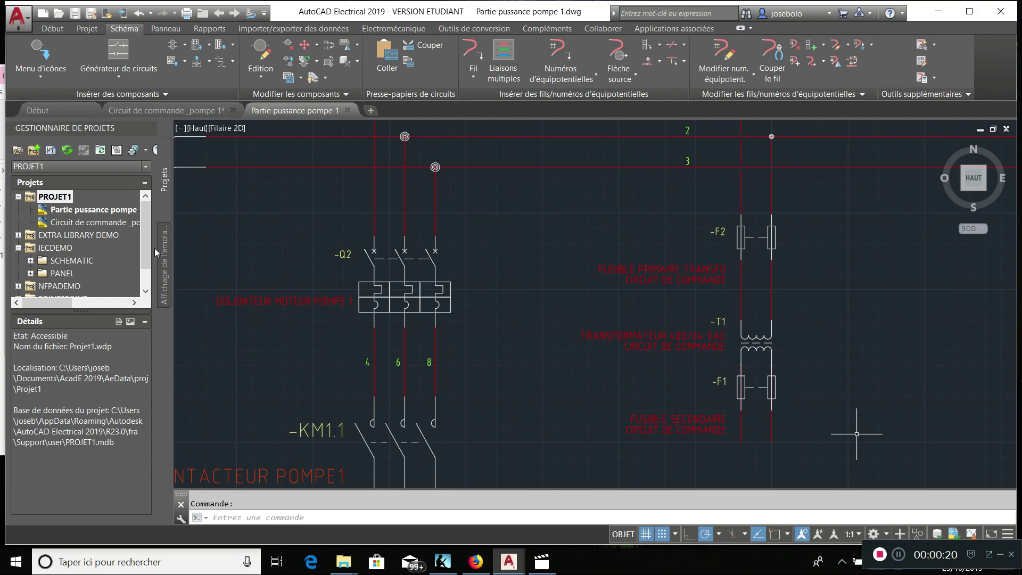
Open the Circuit de commande _pompe 1 drawing to examine its supply lines, and return to Partie pussance pompe 1.
double_click(69, 221)
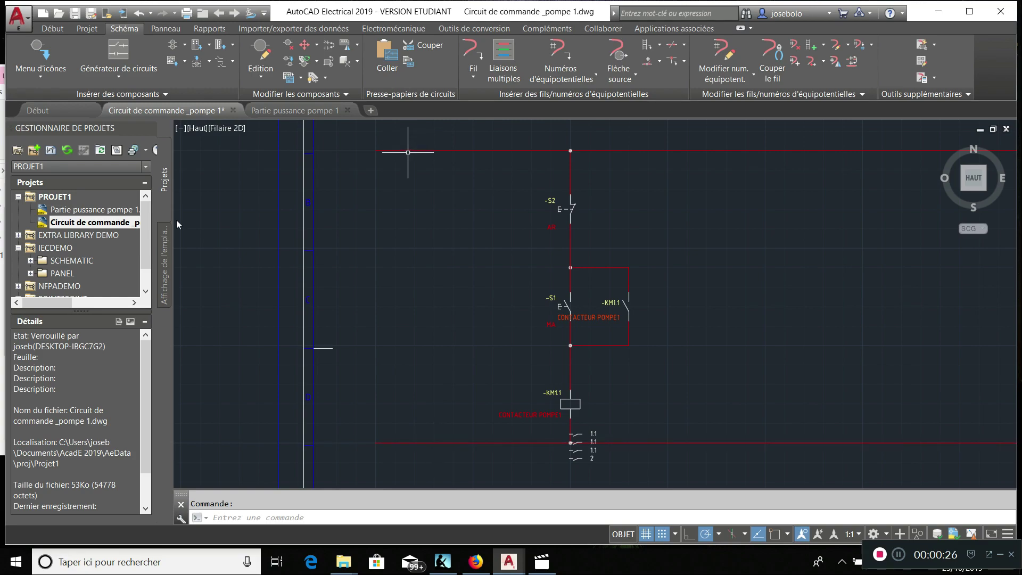
double_click(127, 216)
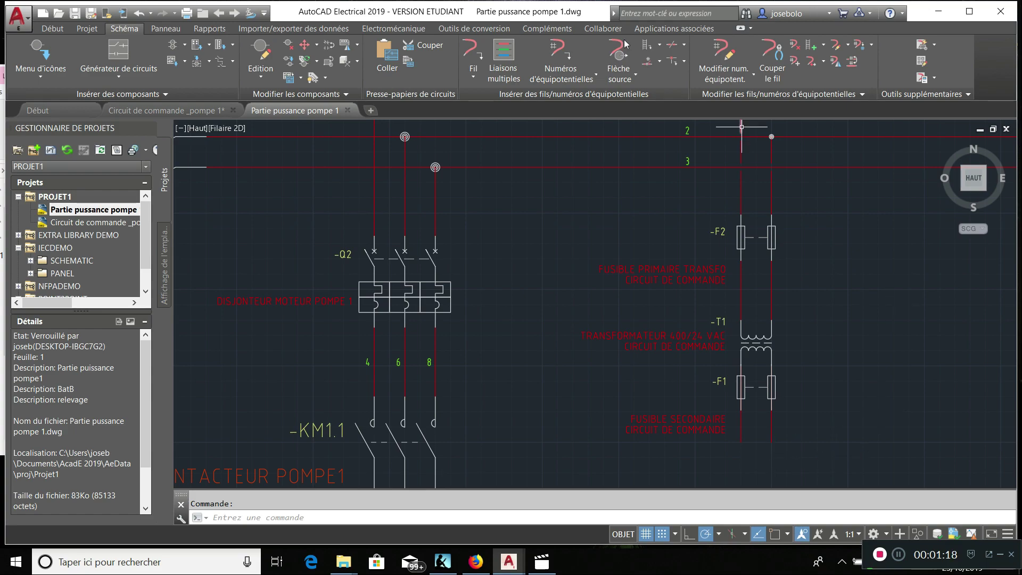
Insert a source arrow with code SIG000 at the lower end of the right-hand wire below fuse F1, without inserting destination arrows.
click(619, 56)
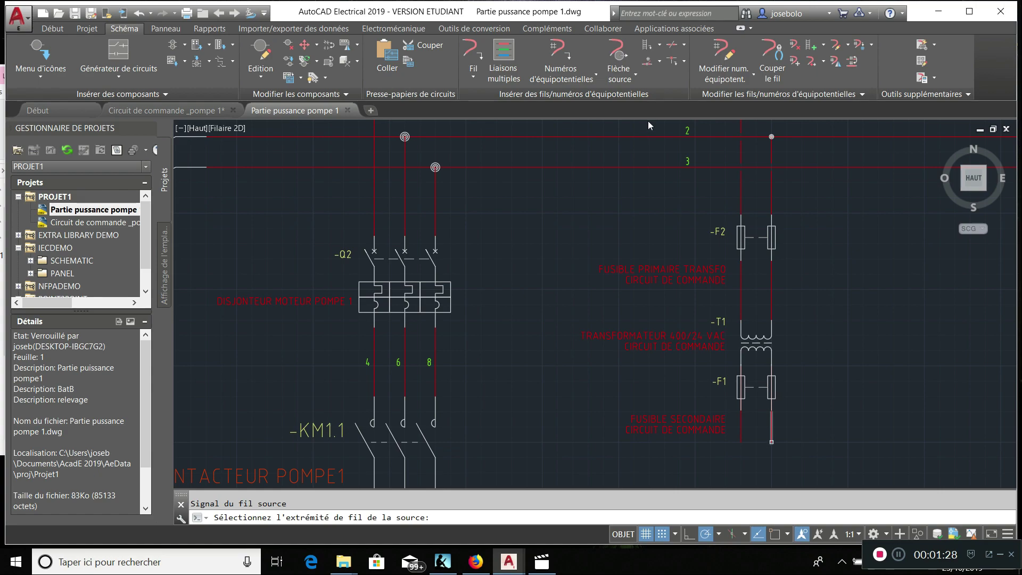
click(771, 442)
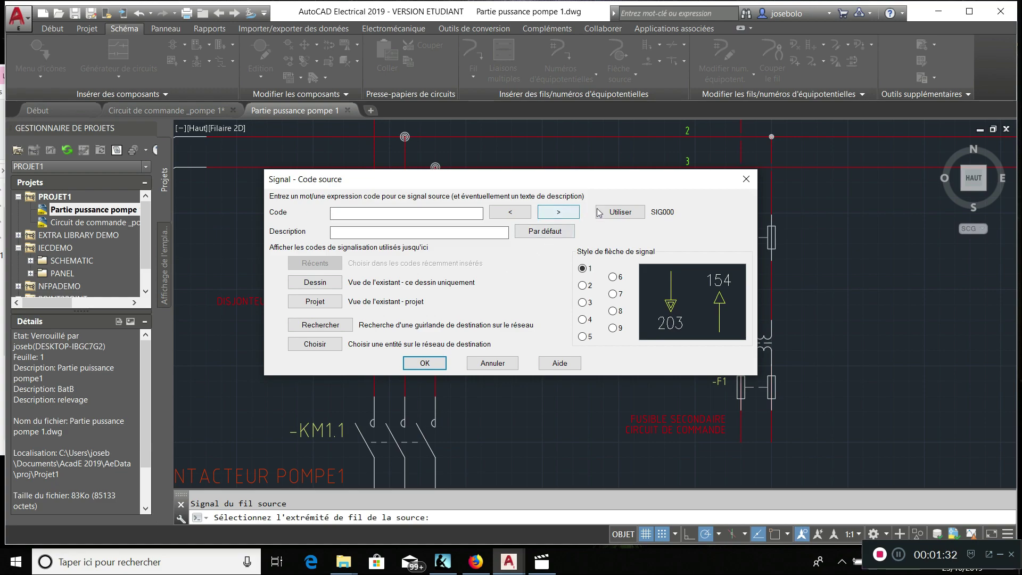
click(620, 212)
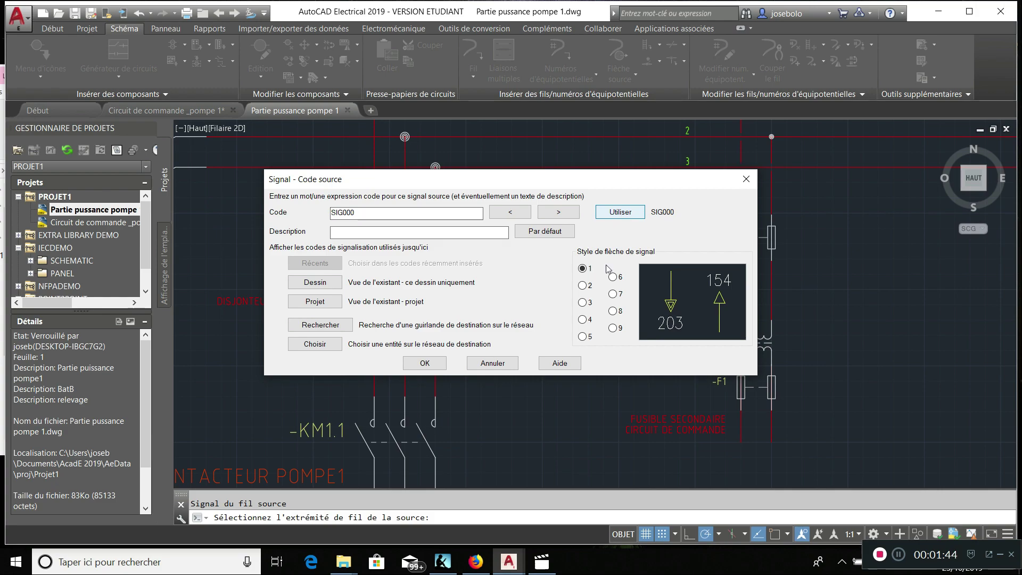
click(429, 366)
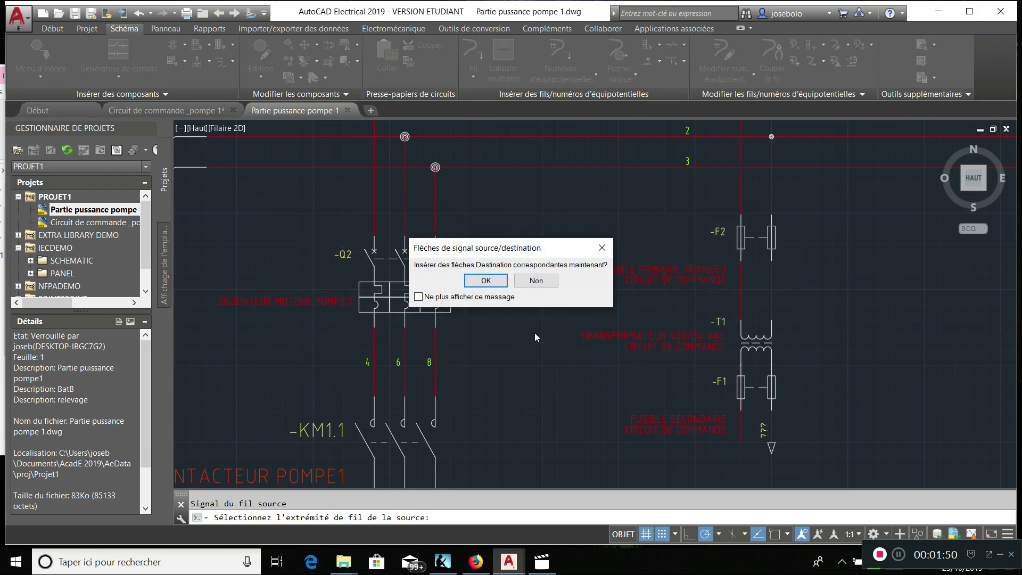
click(536, 281)
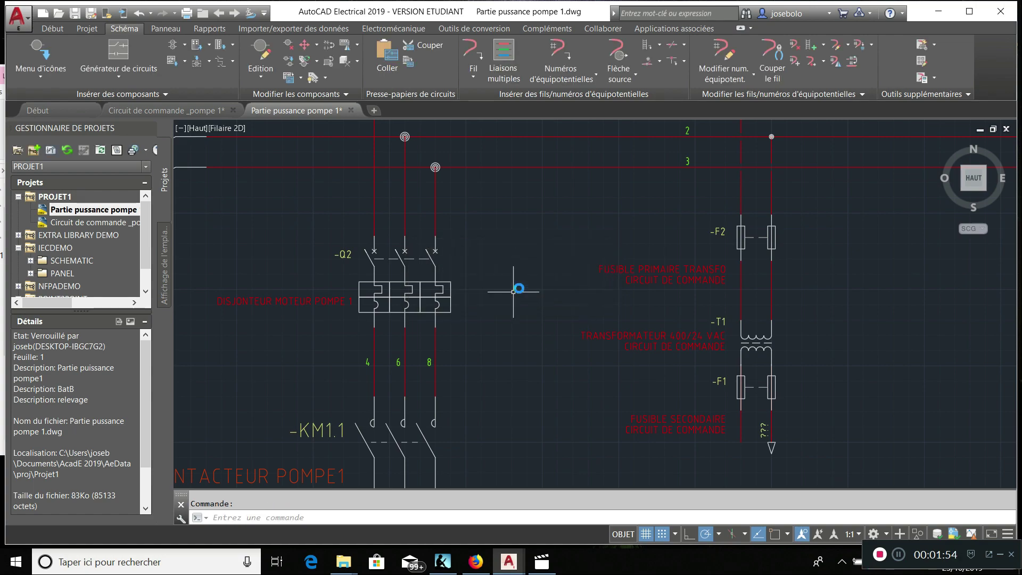
Undo the insertion of the source arrow below fuse F1.
click(617, 65)
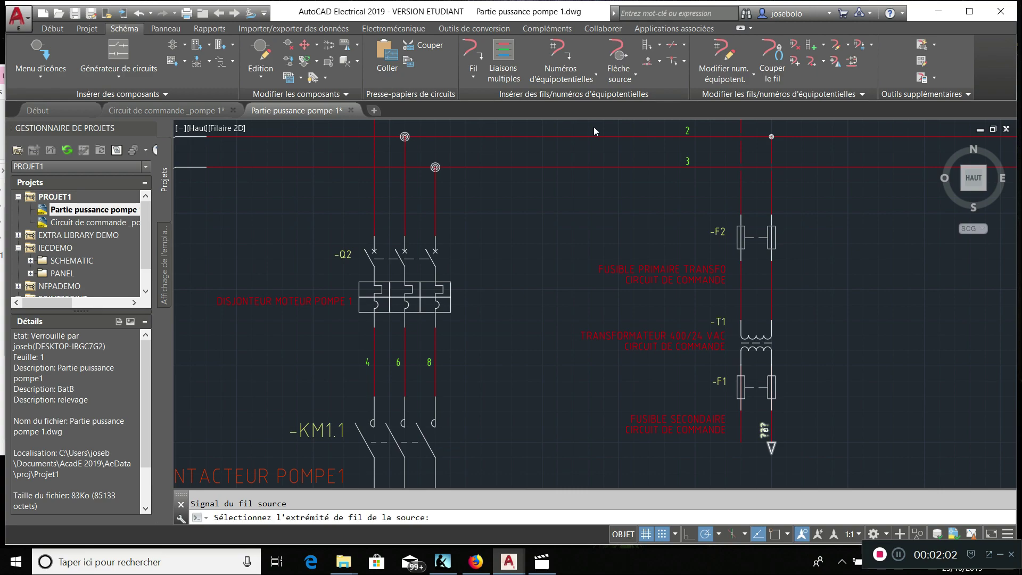
click(143, 14)
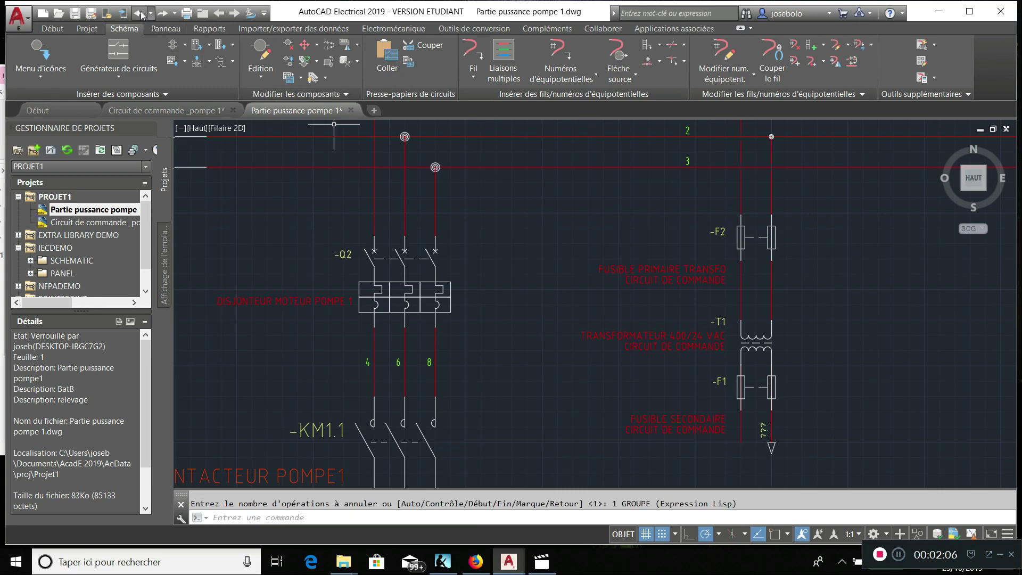
click(141, 15)
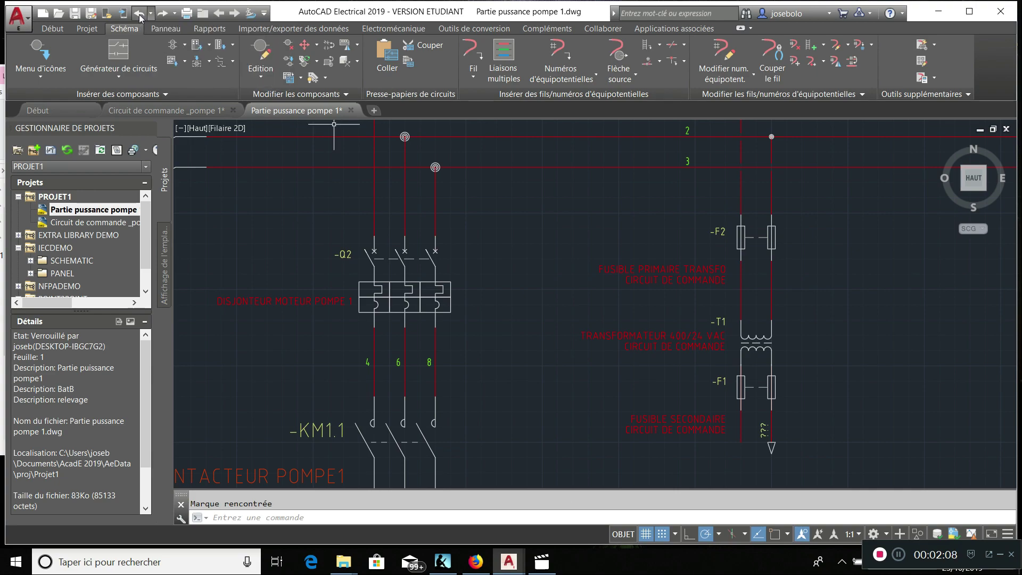
click(141, 15)
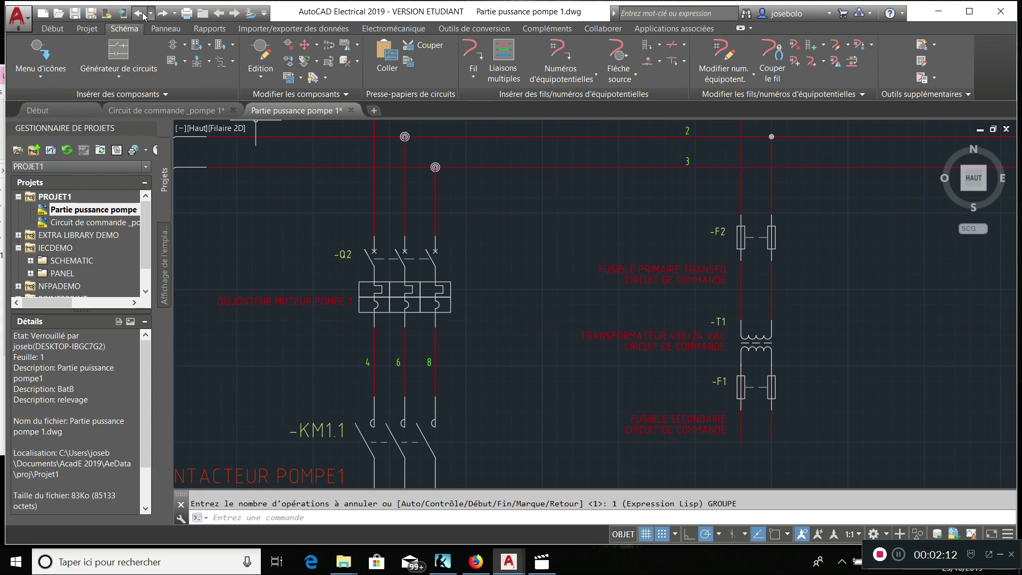
Insert a source arrow with code SIG001 and description REF at the lower end of the right-hand wire below fuse F1.
click(623, 78)
click(633, 104)
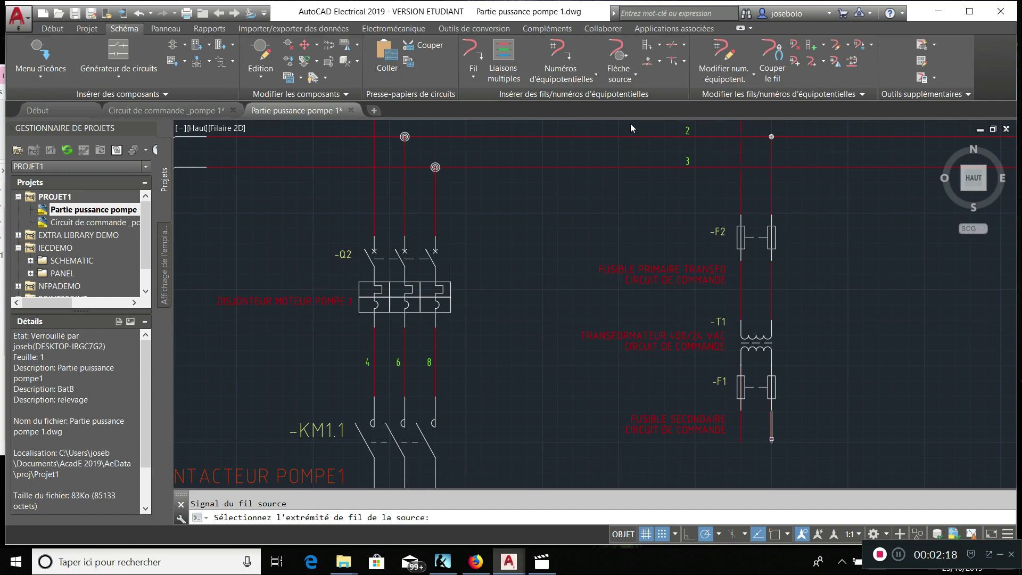
click(771, 440)
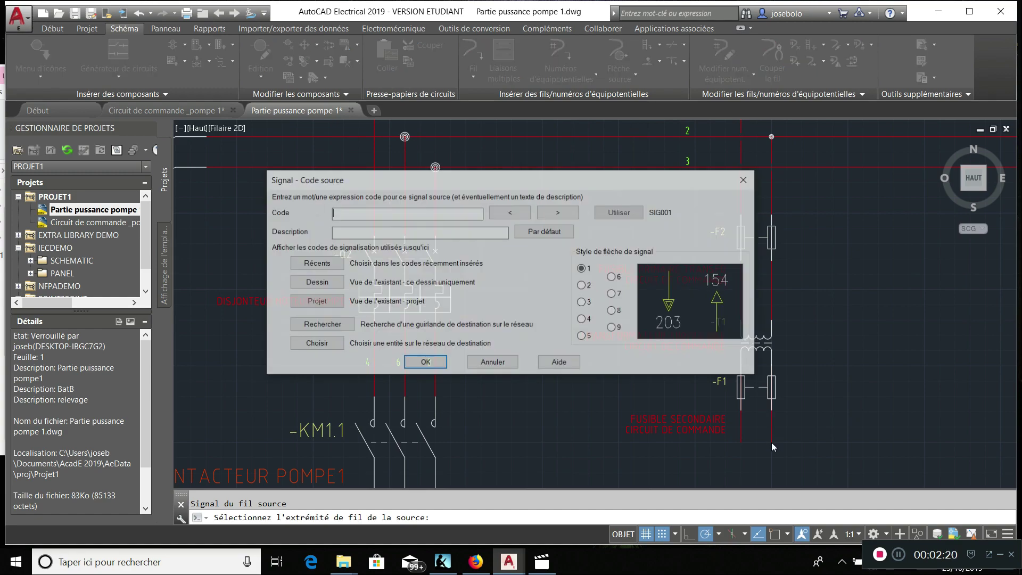
click(620, 212)
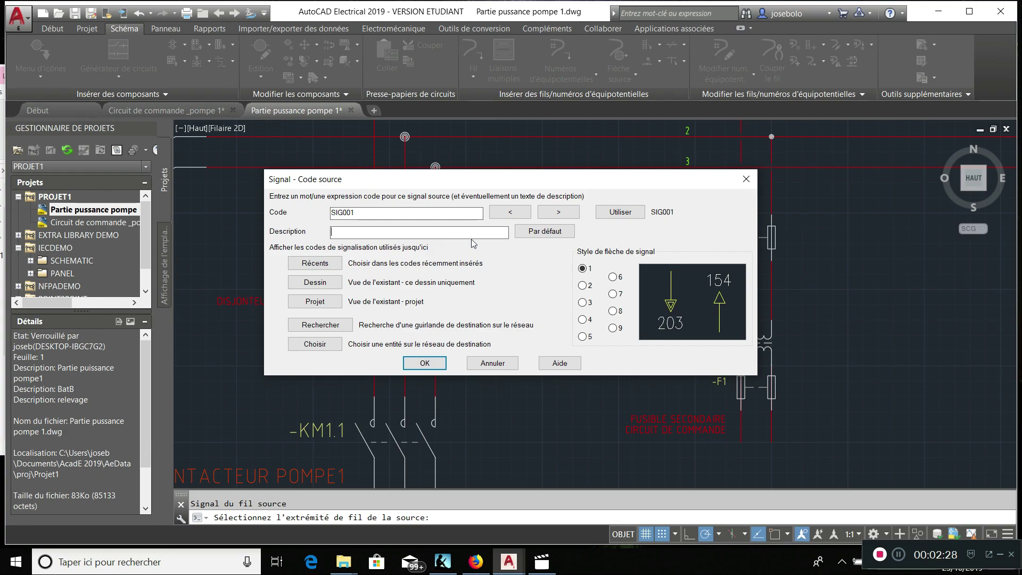
text(Ref)
click(432, 363)
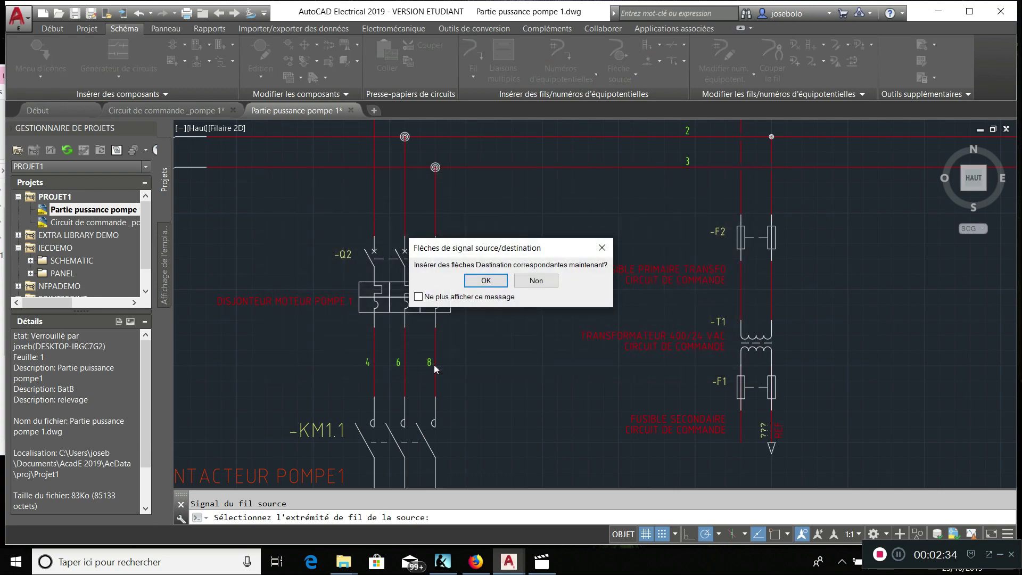
click(494, 281)
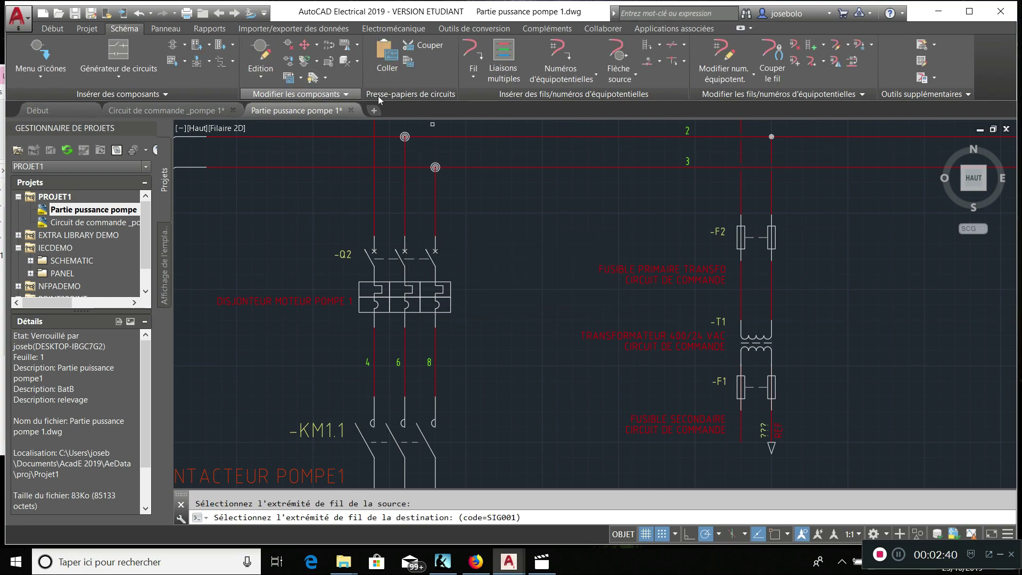
Insert a source arrow with code SIG002 and description 24VAC on the left-hand wire below fuse F1, declining matching destination arrows.
click(616, 75)
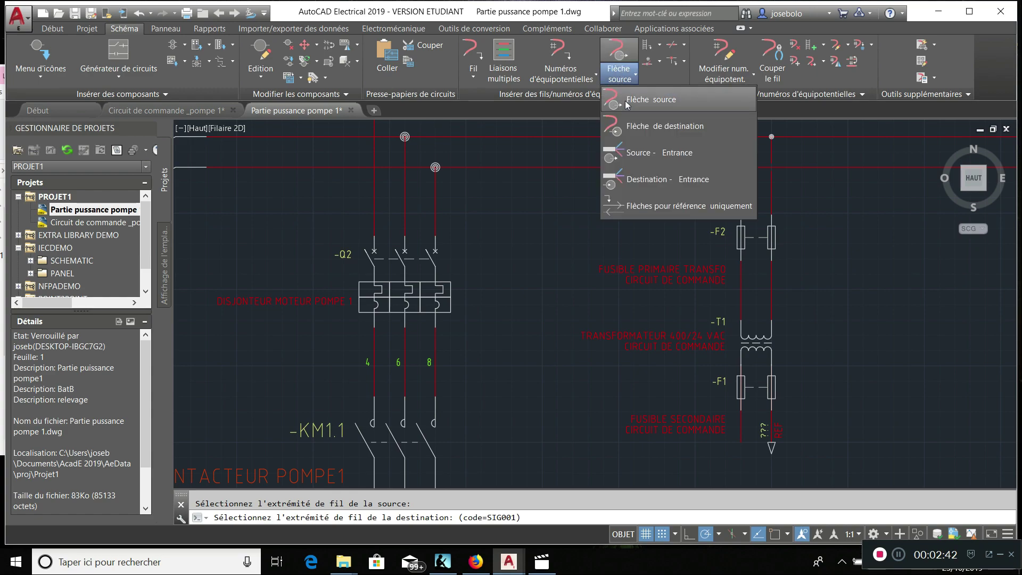
click(644, 100)
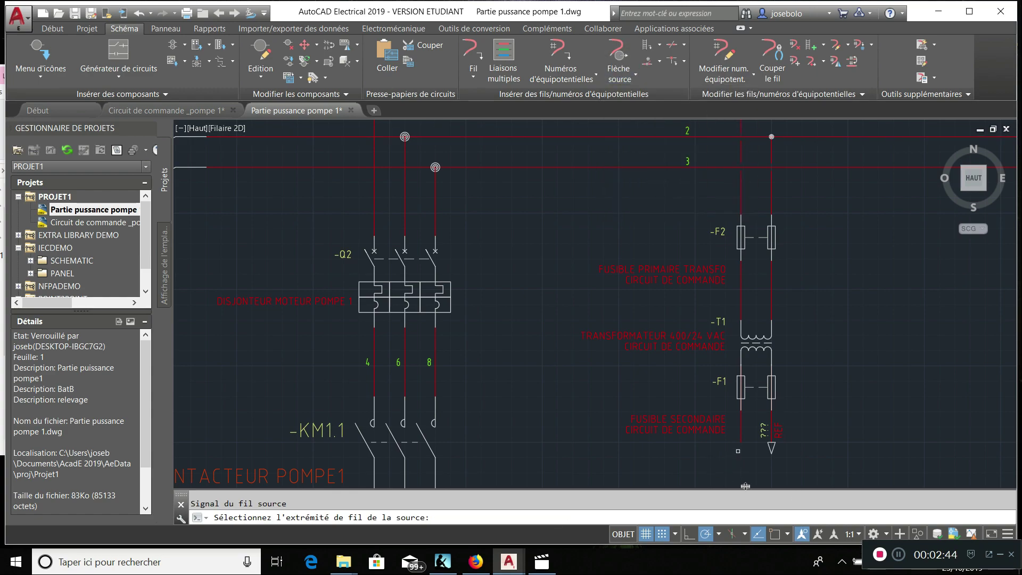
click(742, 442)
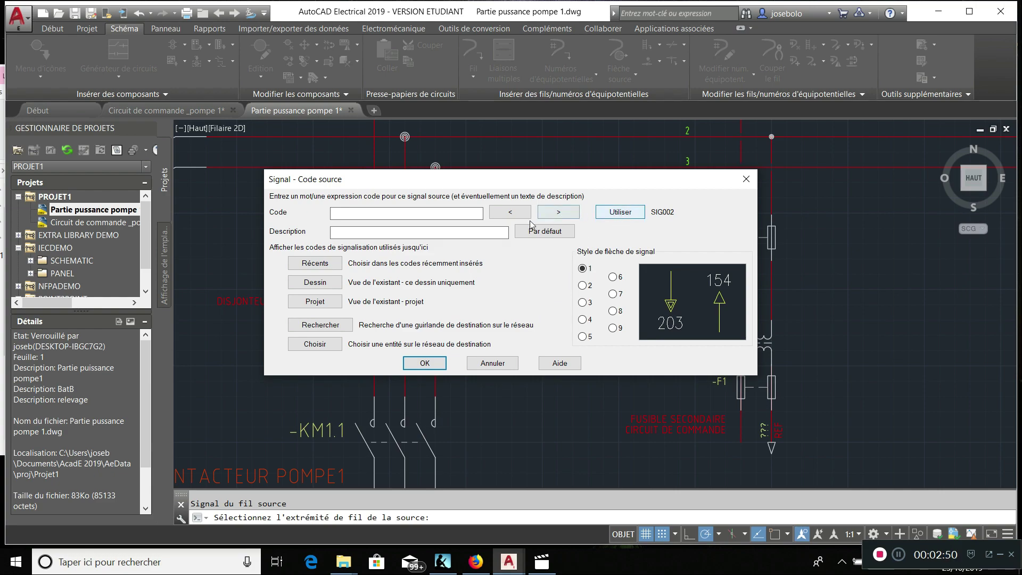
click(619, 212)
click(468, 230)
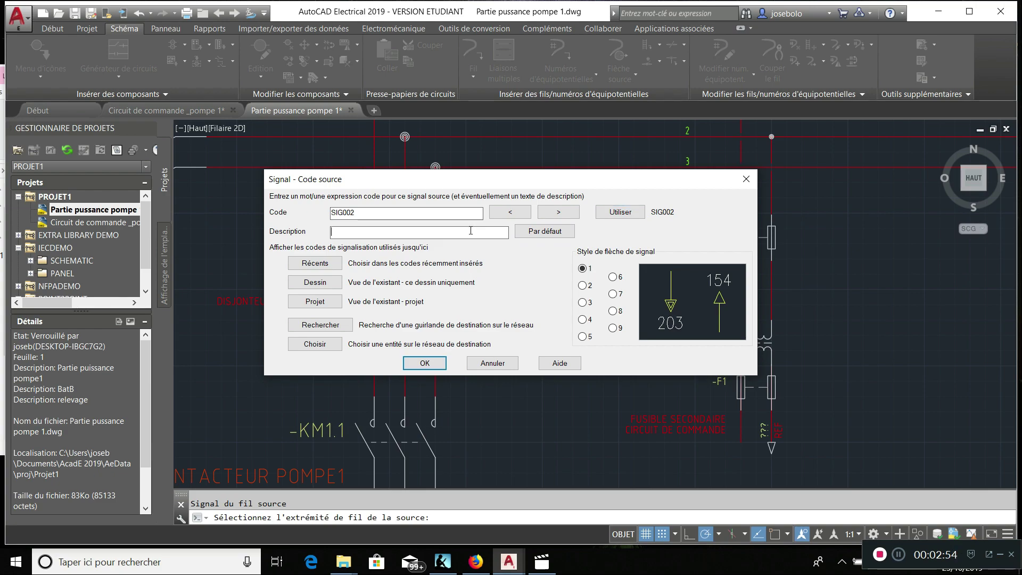
text(24VAC)
click(419, 363)
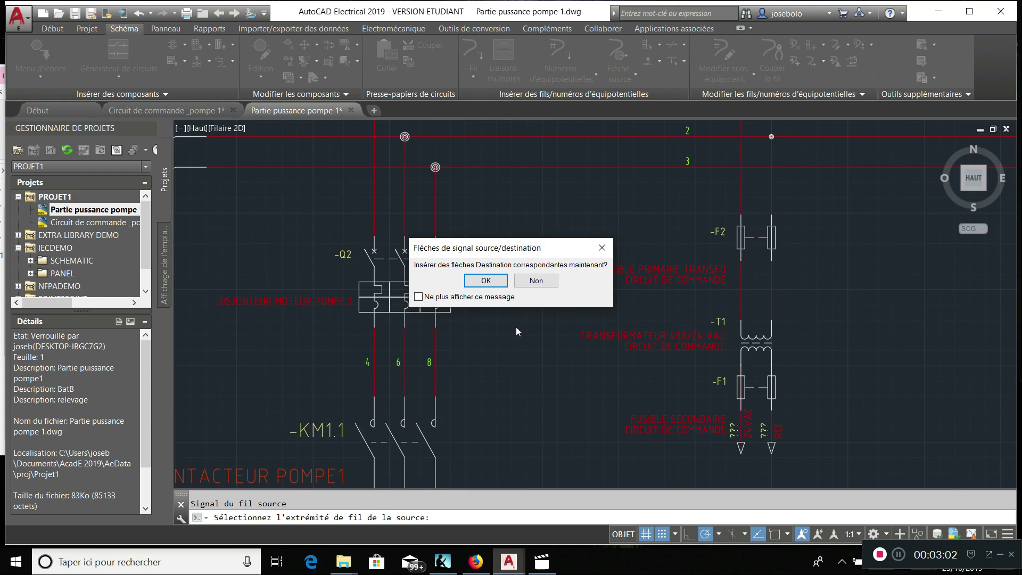
click(535, 280)
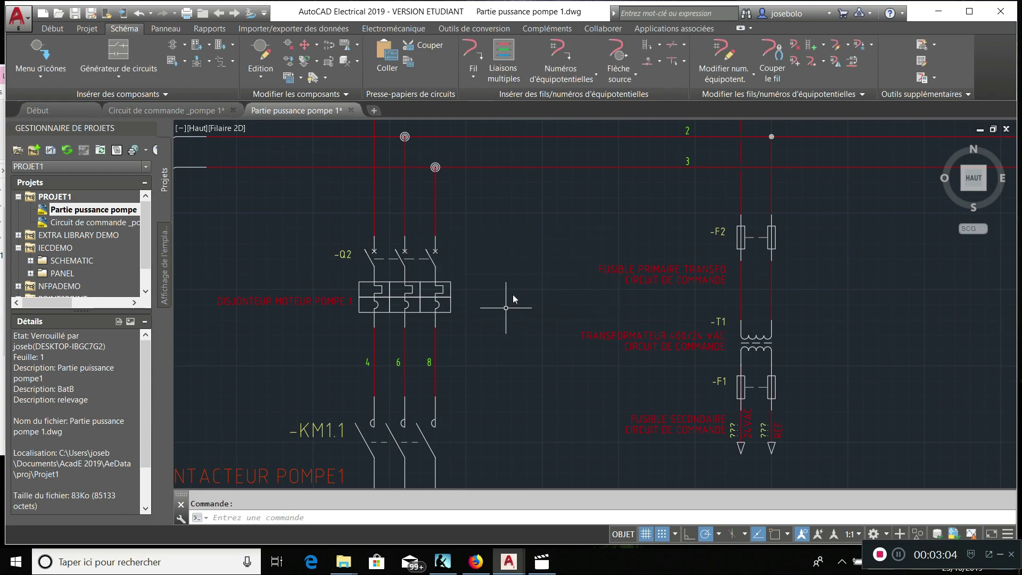
In Circuit de commande _pompe 1, insert a destination arrow at the left end of the upper supply line, linked to recent code SIG002, 24VAC.
double_click(96, 224)
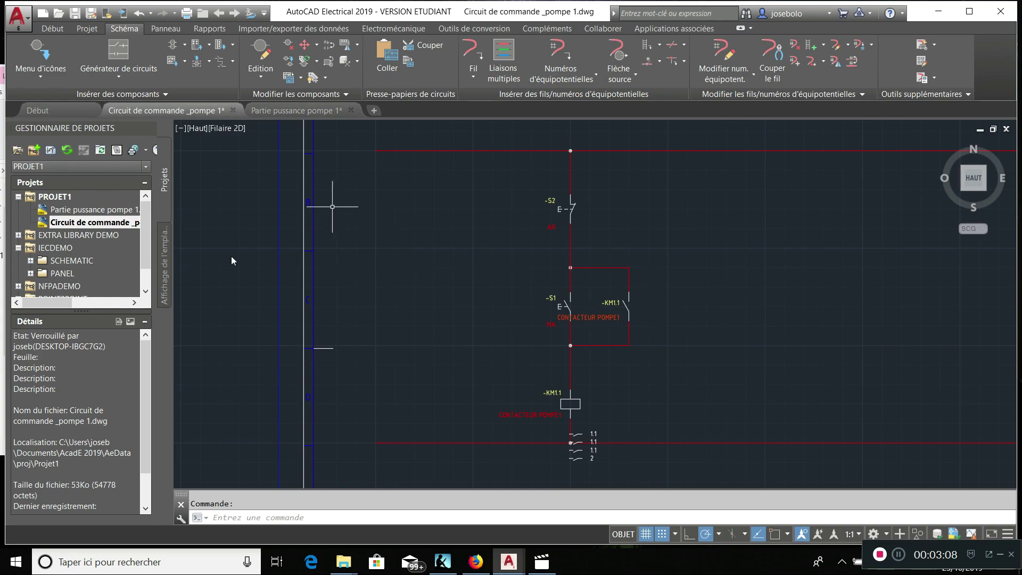
click(634, 78)
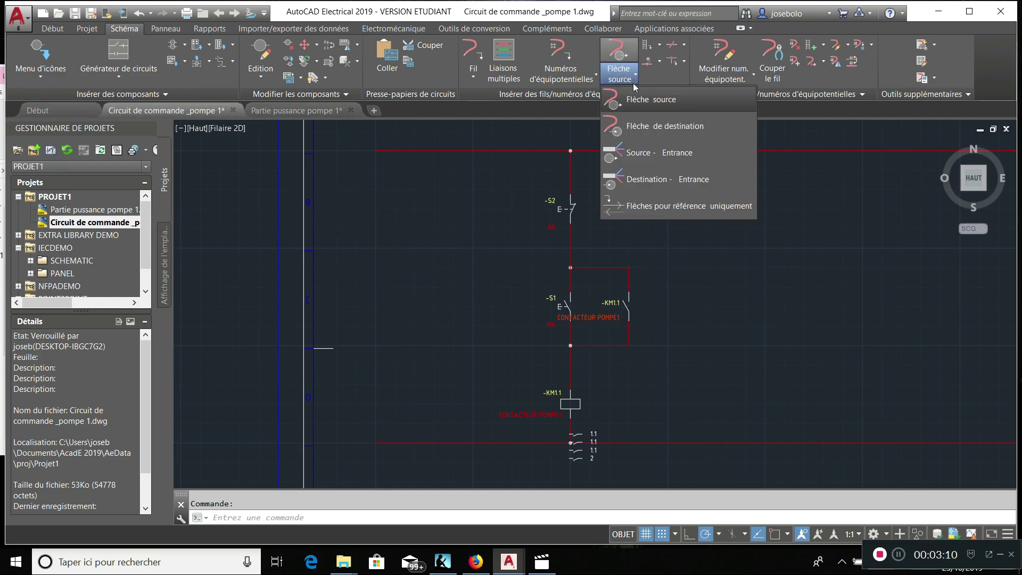
click(637, 124)
click(376, 151)
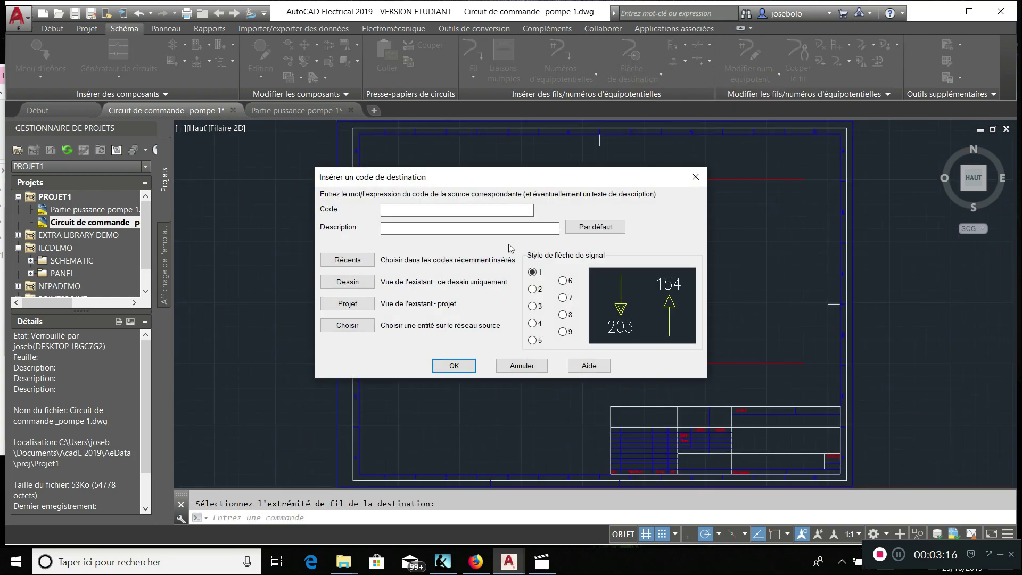
click(374, 261)
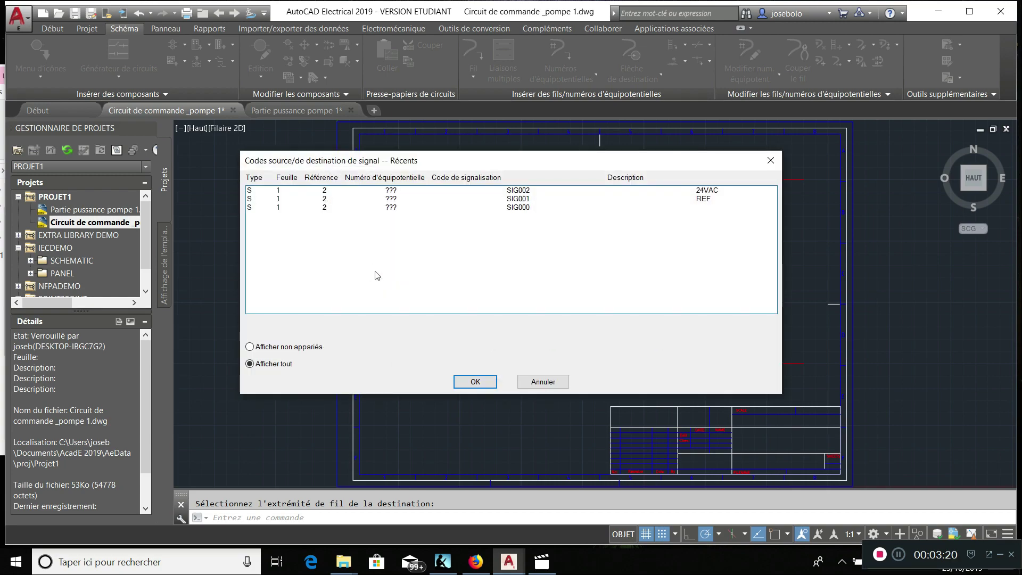
click(530, 190)
click(462, 381)
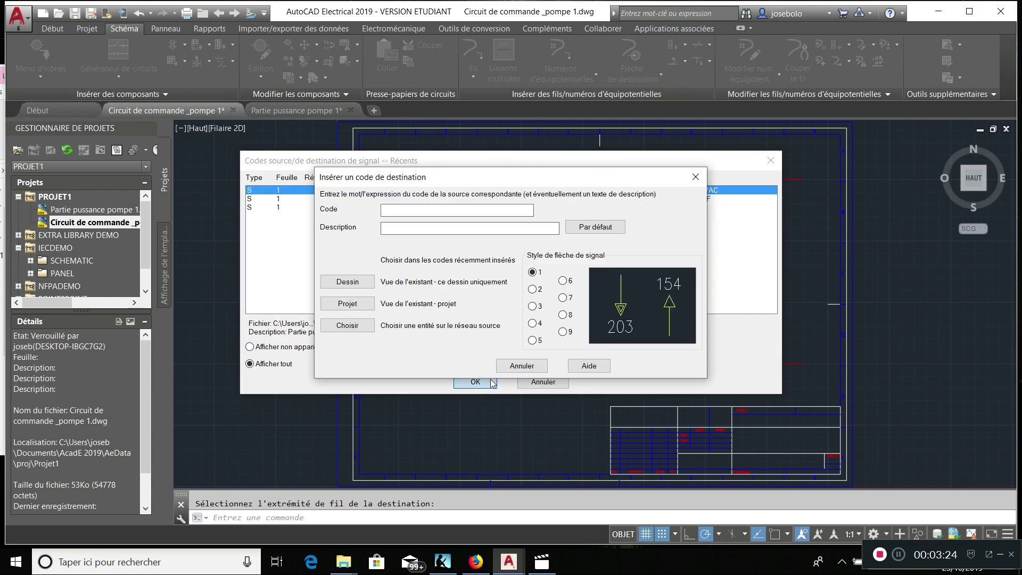
click(467, 371)
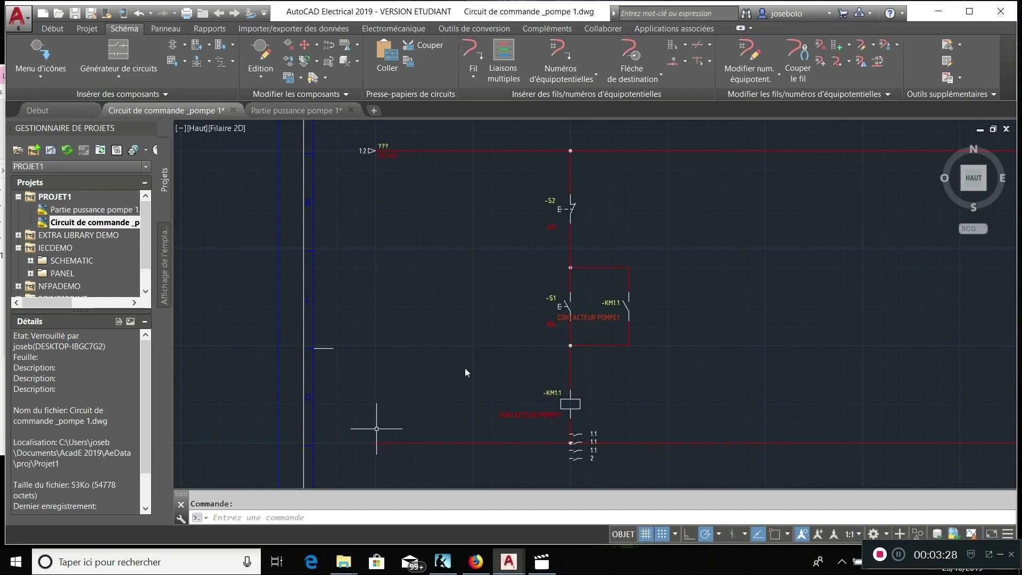
Insert a destination arrow at the left end of the lower supply line, linked to recent code SIG001, REF.
click(623, 56)
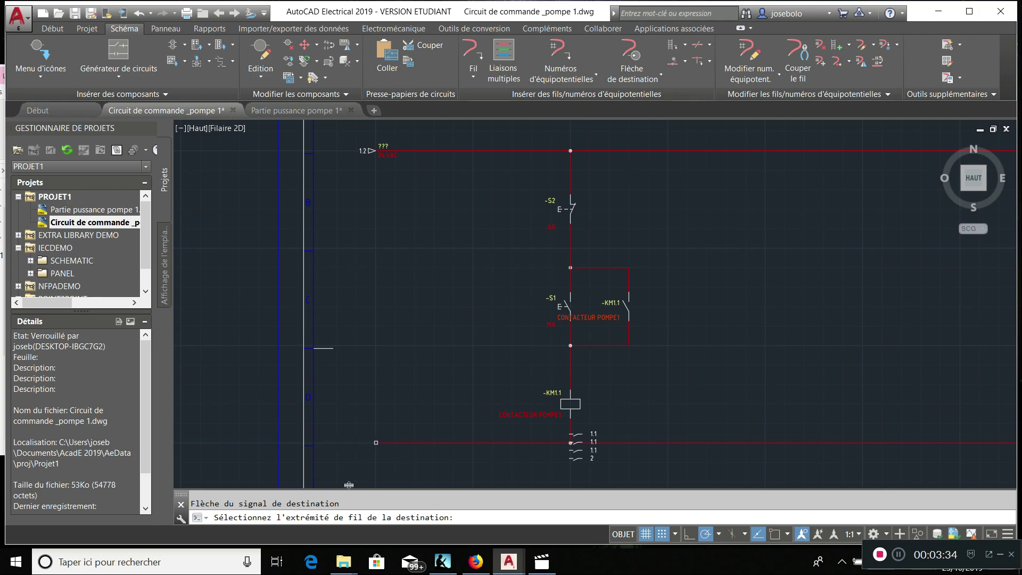
click(376, 442)
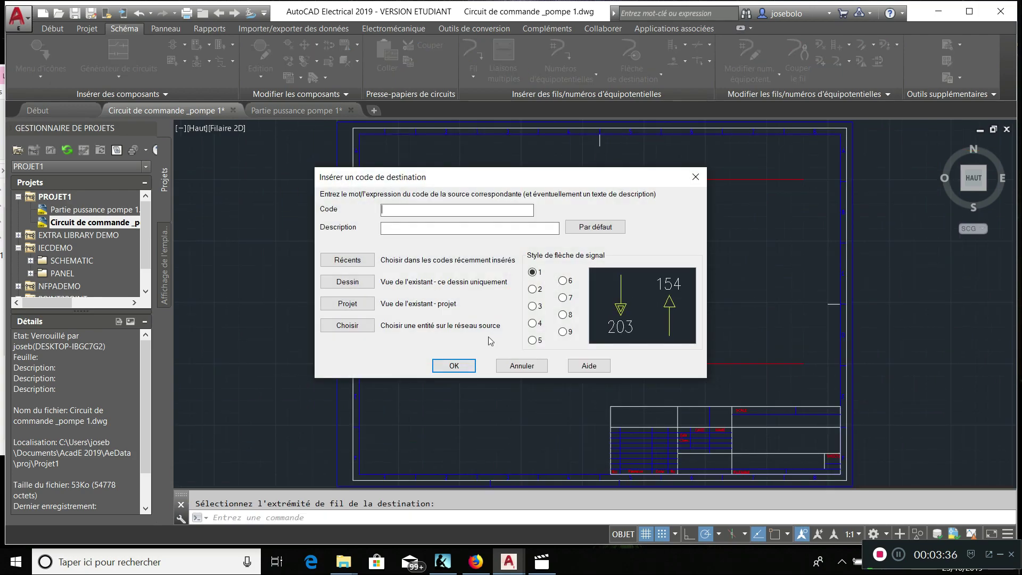
click(364, 260)
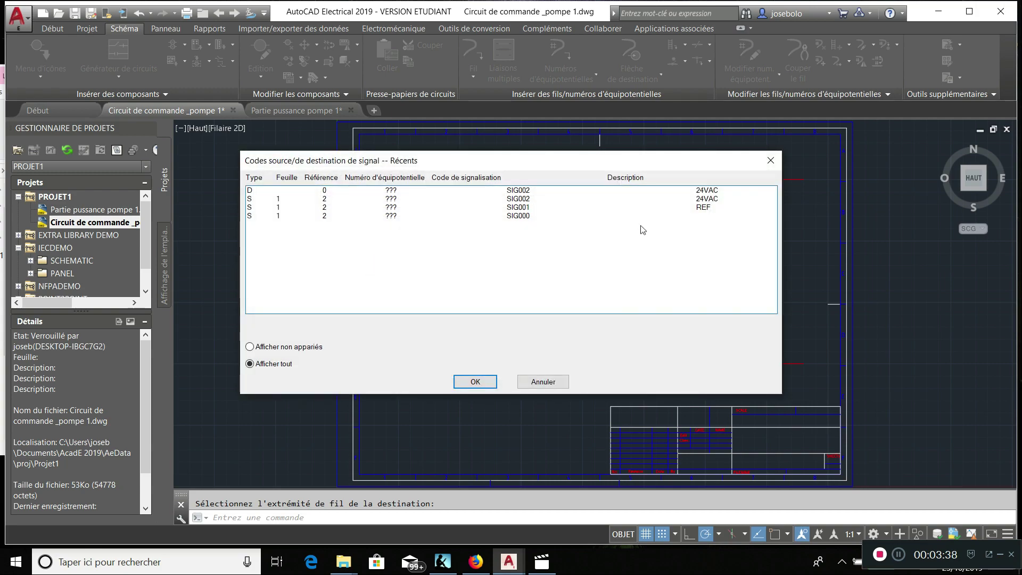
double_click(704, 208)
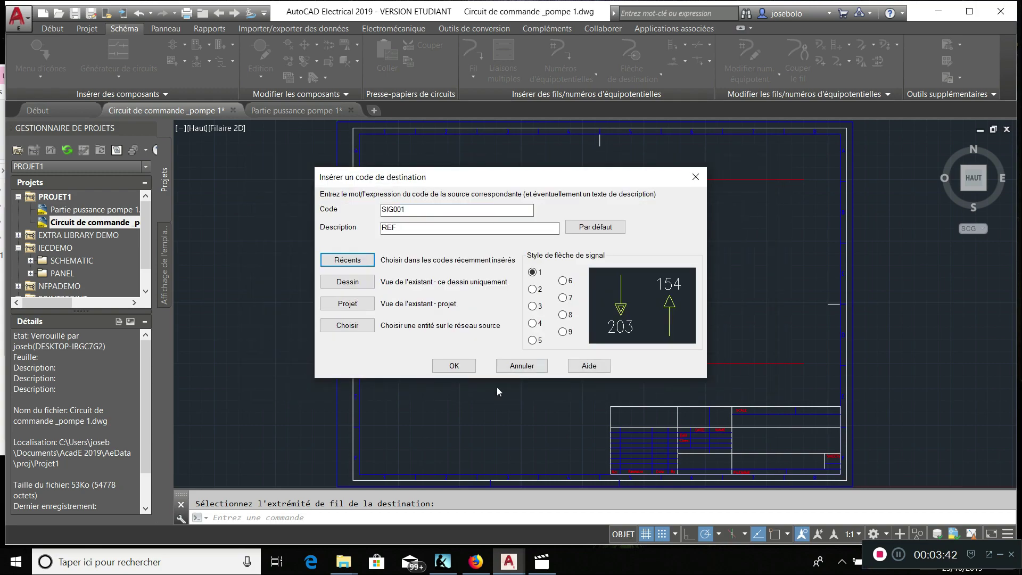
click(454, 366)
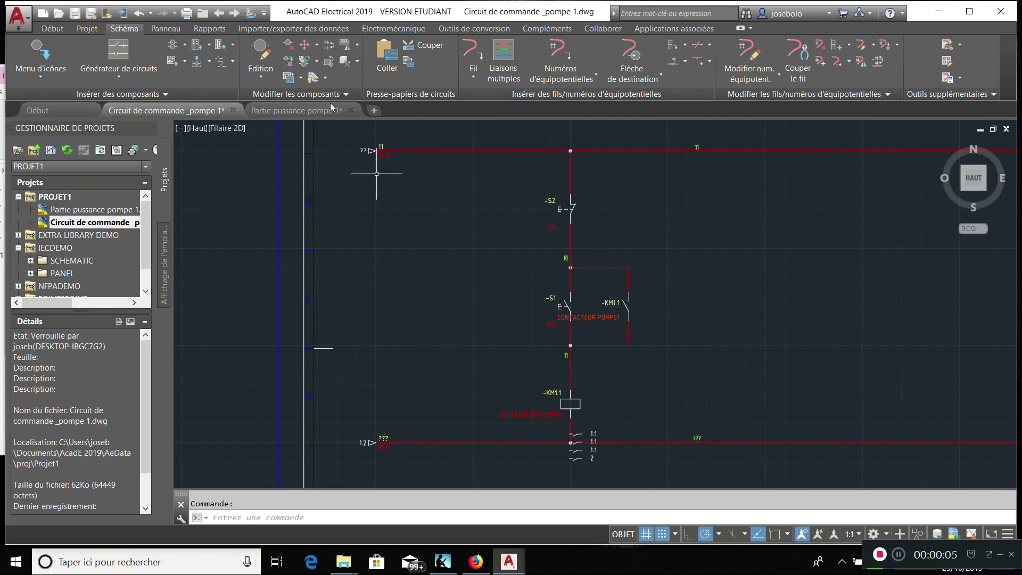
Renumber all wires in both project drawings sequentially, drawing after drawing from 1, with signal cross-referencing and database refresh, saving the drawing when asked.
click(560, 68)
click(567, 101)
click(321, 350)
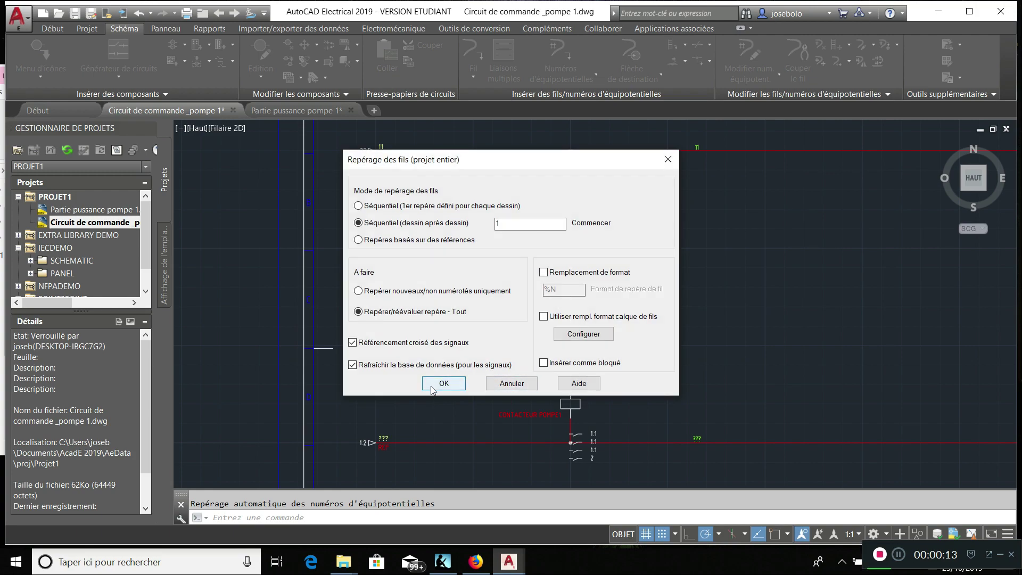
click(430, 386)
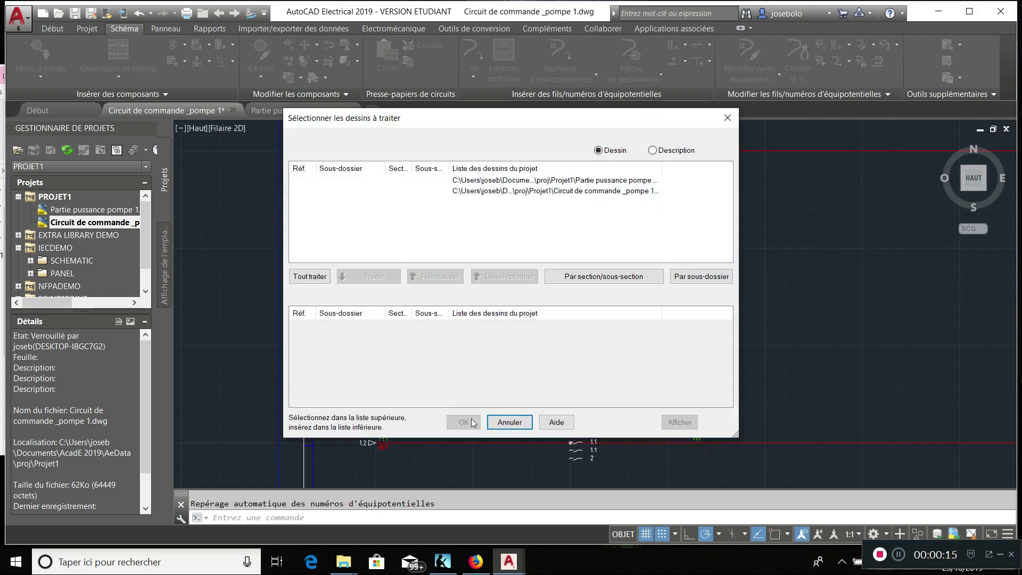
click(309, 276)
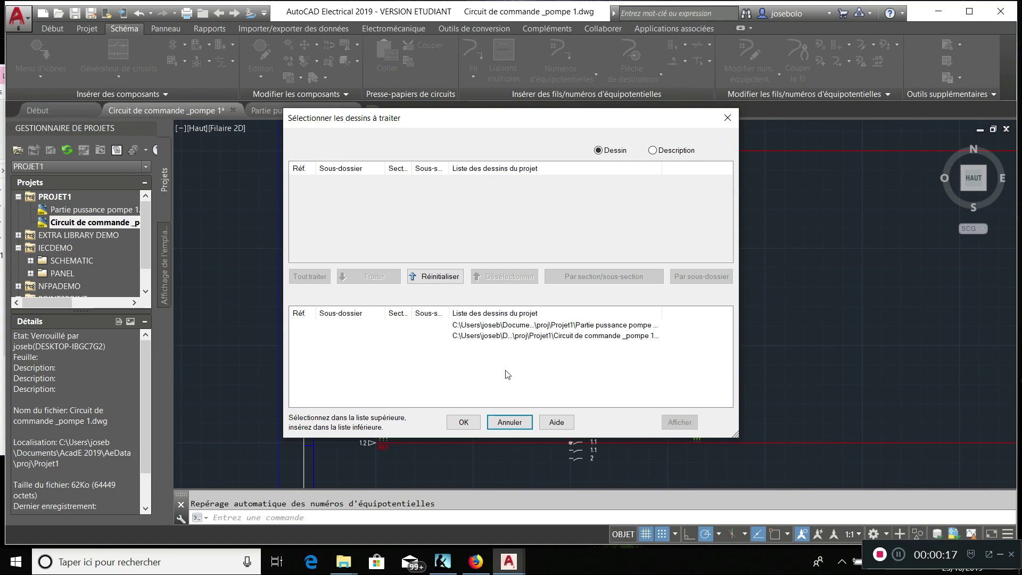
click(464, 422)
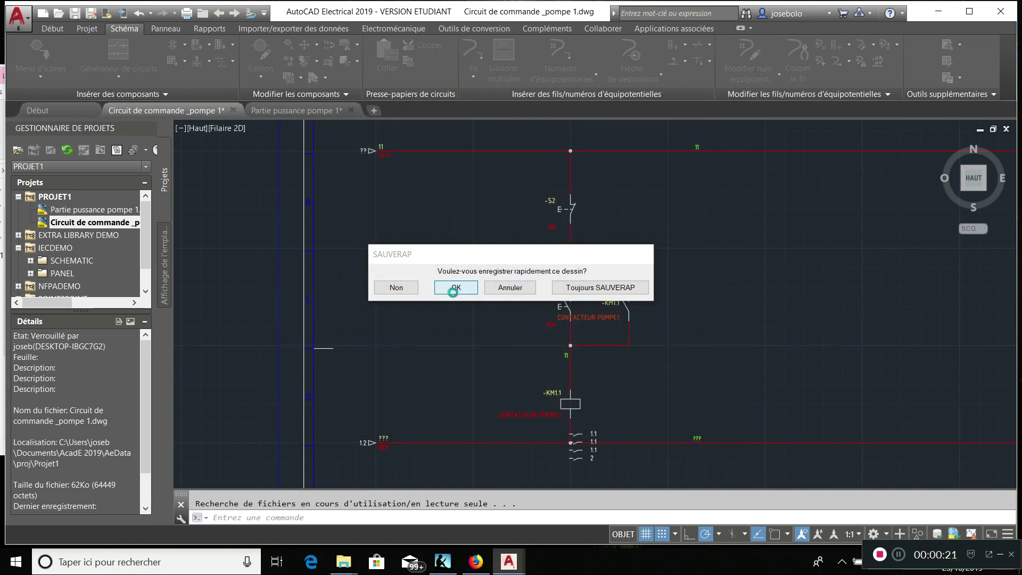
click(456, 287)
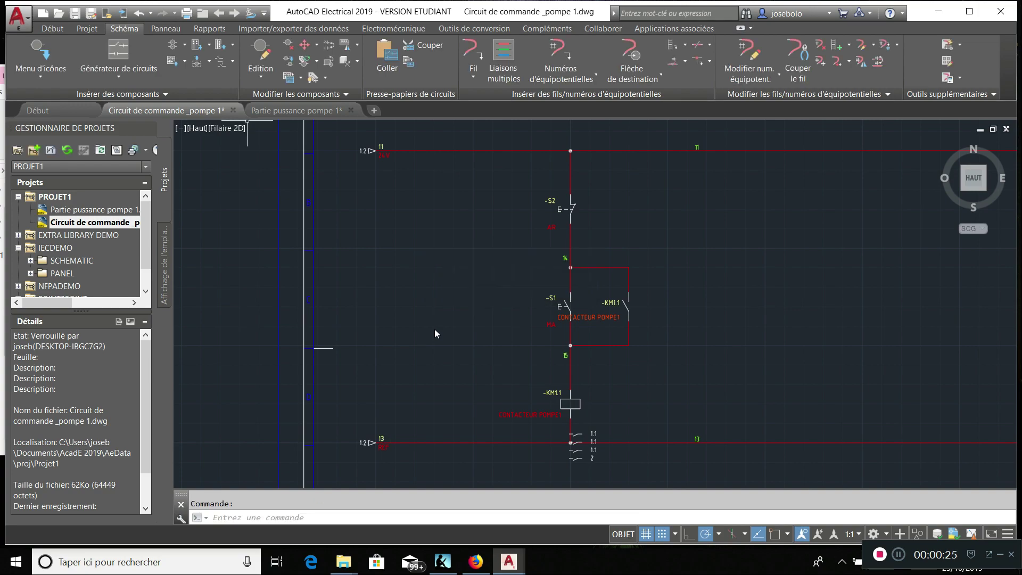
Open Partie pussance pompe 1 from the project to check the wire numbers at the source arrows, and return to Circuit de commande _pompe 1.
click(104, 213)
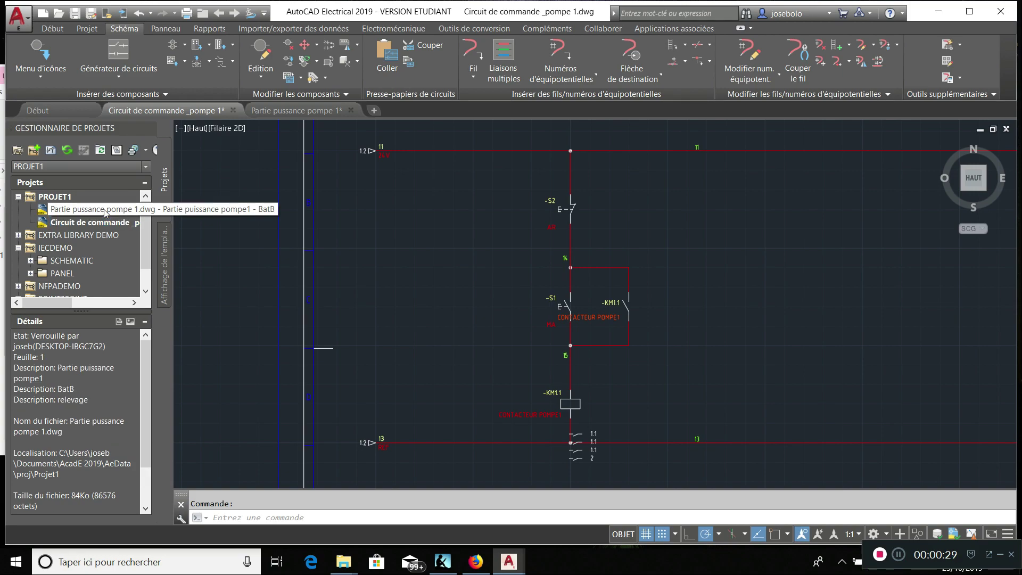
click(104, 212)
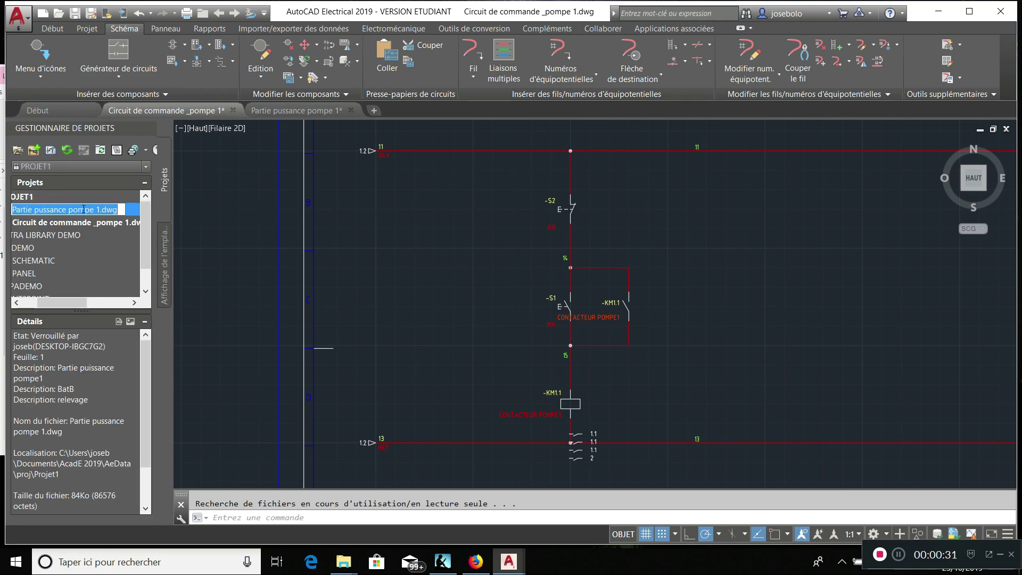
click(8, 205)
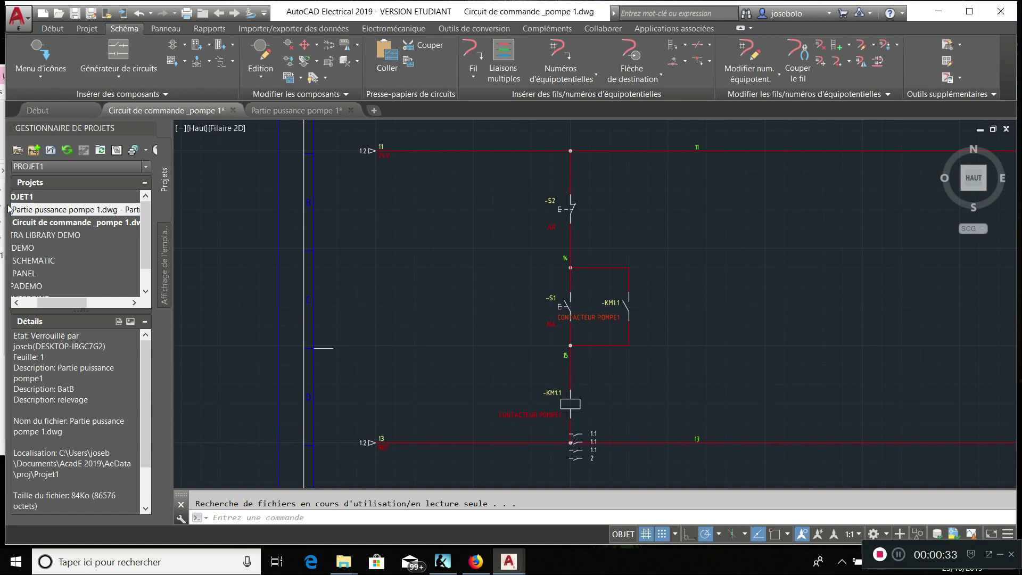
double_click(43, 210)
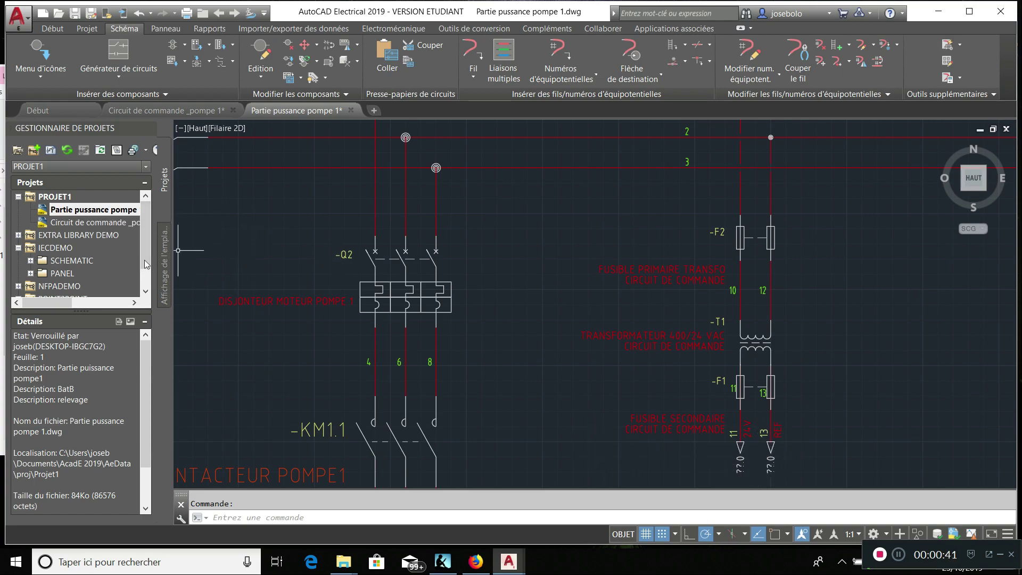
double_click(95, 222)
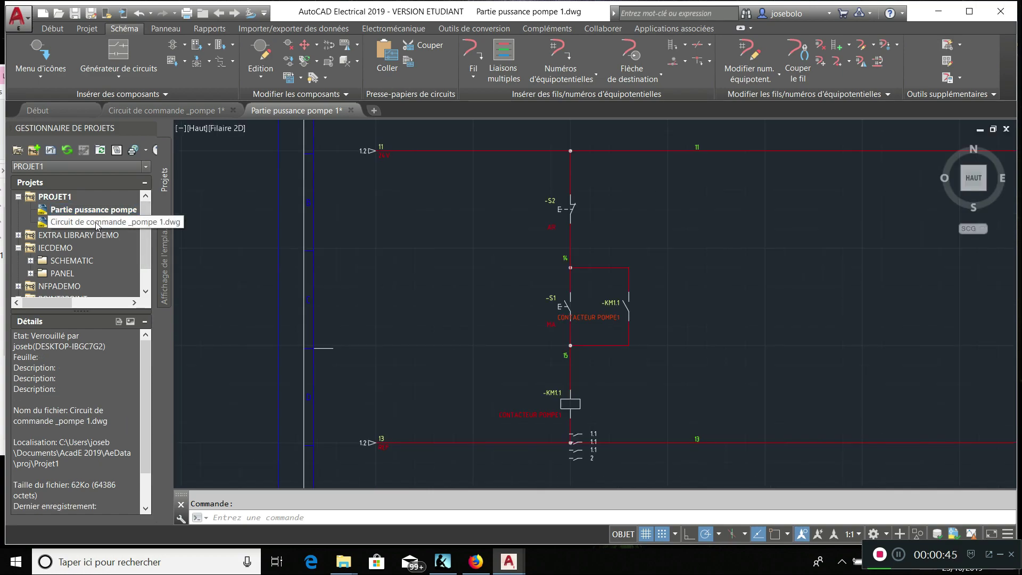